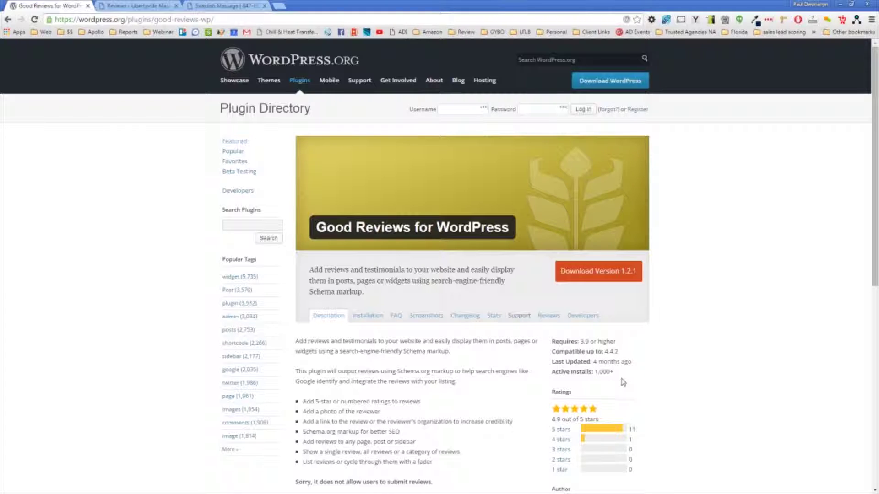
Step: Review the plugin's feature list, highlighting the Schema.org markup for better SEO feature
scroll(424, 312, "down", 8)
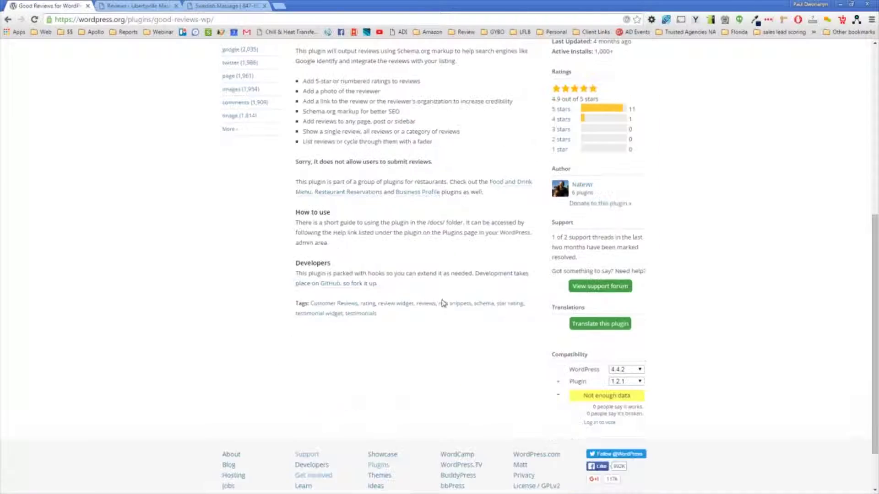
scroll(425, 307, "up", 6)
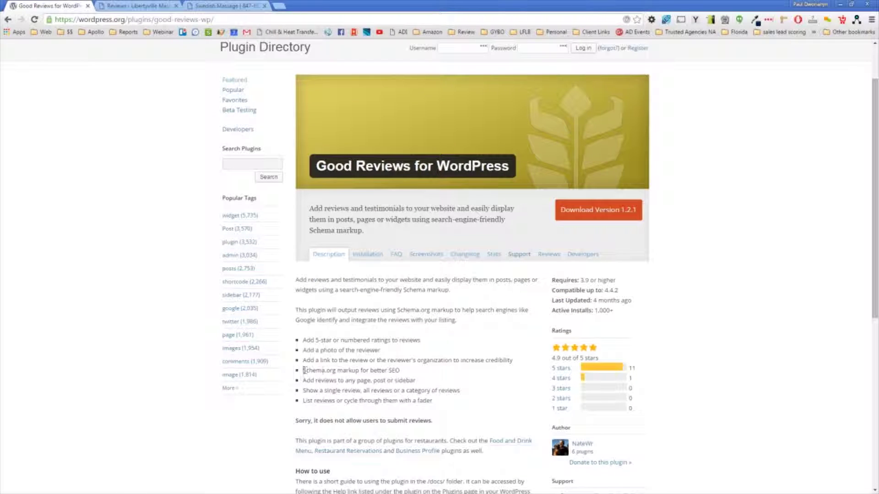
left_click_drag(303, 371, 401, 370)
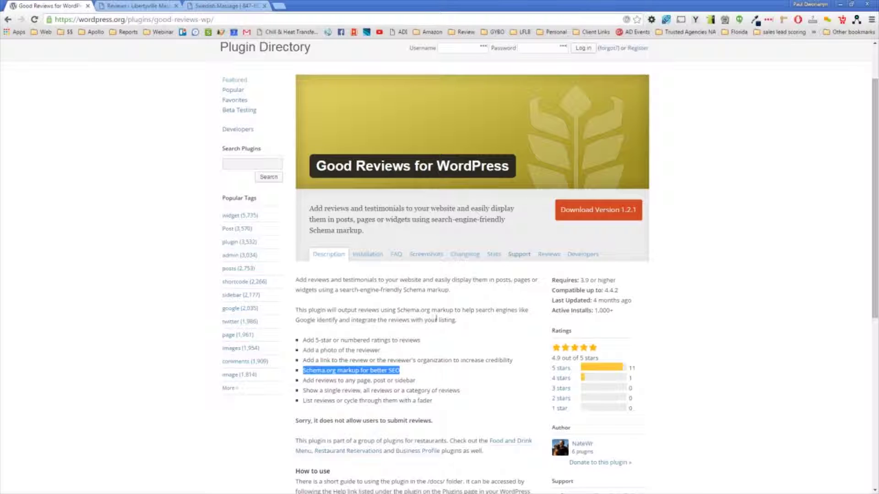
left_click_drag(303, 340, 432, 400)
left_click(432, 400)
Step: Bring up a blank Add New Review form in the Libertyville Massage admin, ready for a title
scroll(424, 377, "down", 2)
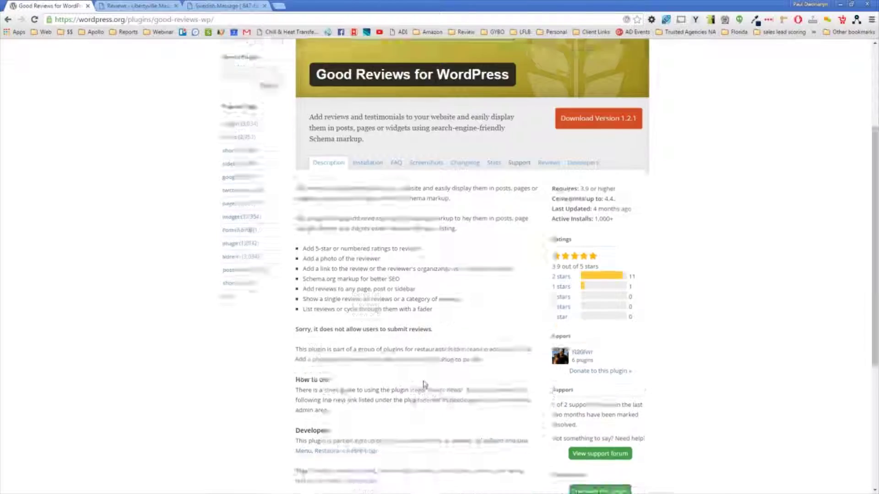
scroll(424, 376, "up", 4)
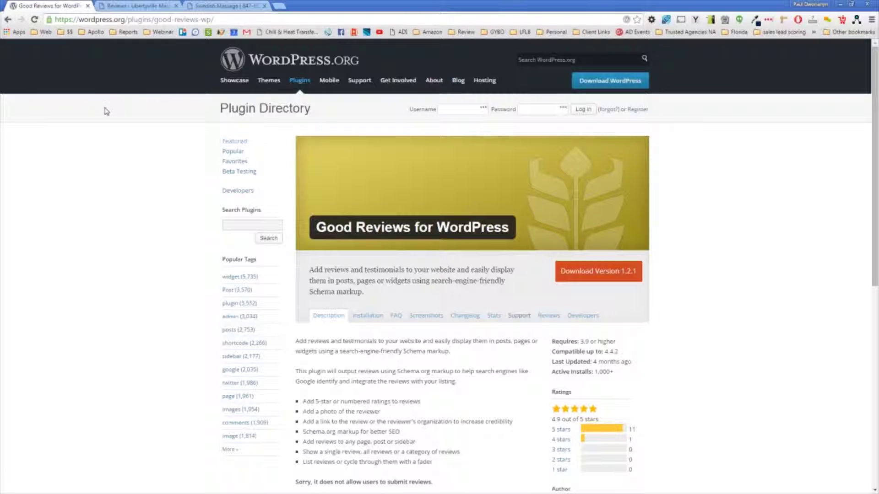
left_click(117, 6)
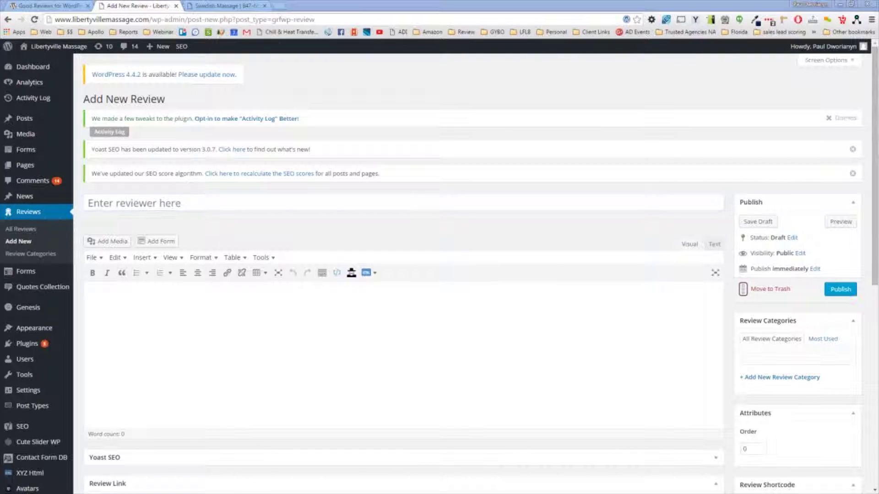
left_click(146, 204)
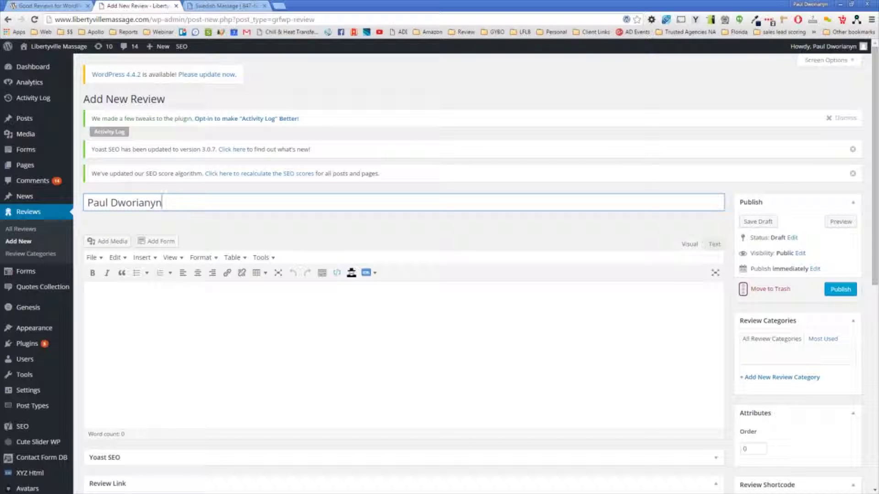
Step: Title the review with the reviewer's full name and paste in the testimonial paragraph
key("alt+Tab")
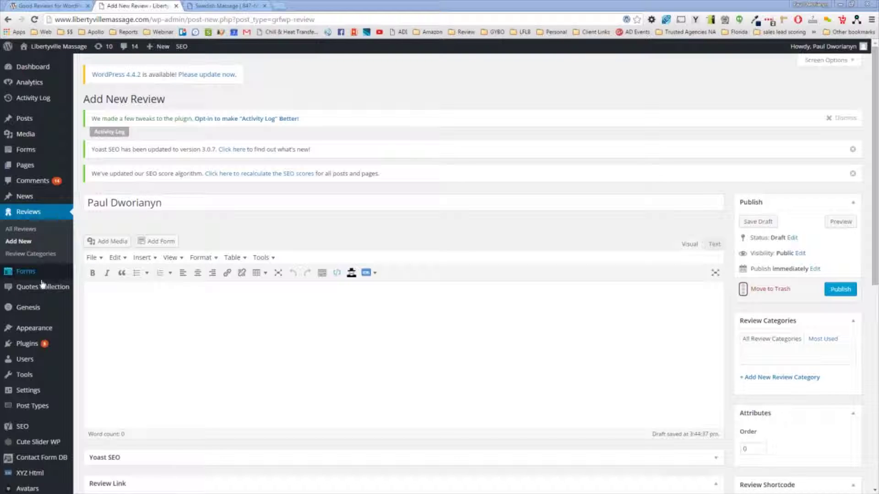
left_click(127, 303)
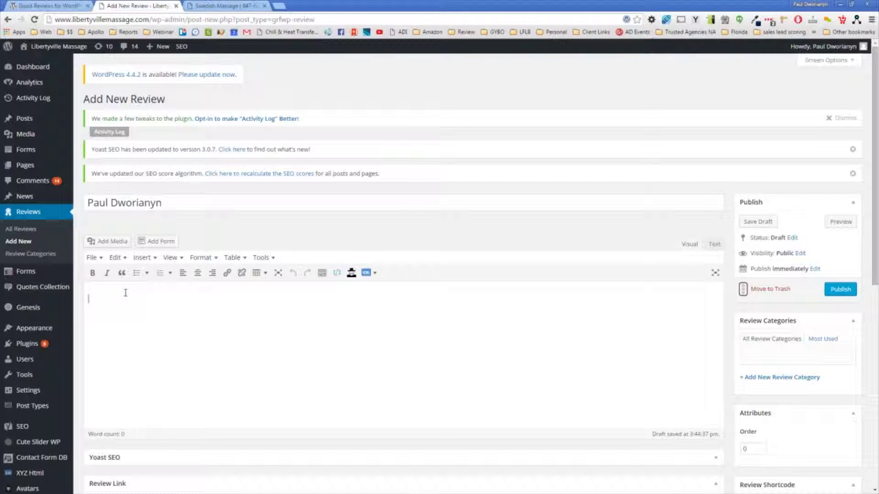
type("I've visited Libertyville Massage Therapy clinic many times and have always had an outstanding experience.  I really enjoy how the therapist will evaluate challenges I'm having with my neck and back pain and provide suggestions not only for the massage therapy, but changes I can make in my daily life.")
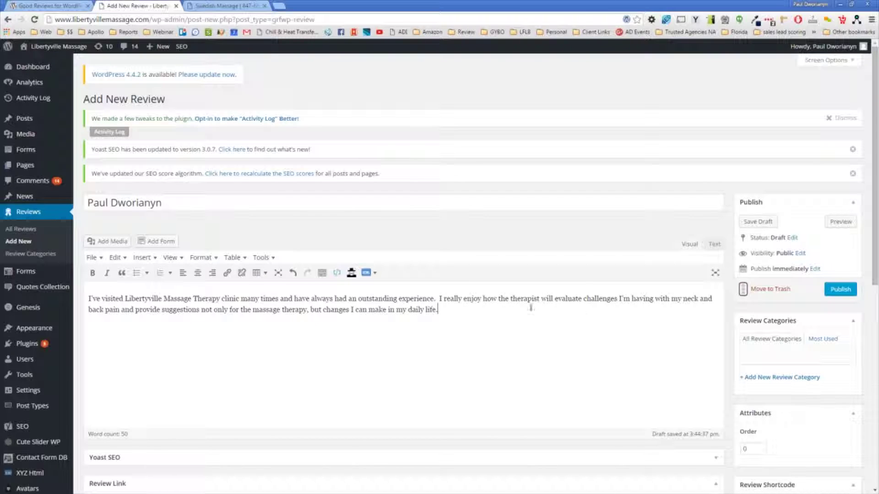
Step: Correct 'therapist' to 'therapists' and insert 'also' before 'changes' in the review text
left_click(540, 299)
type("s")
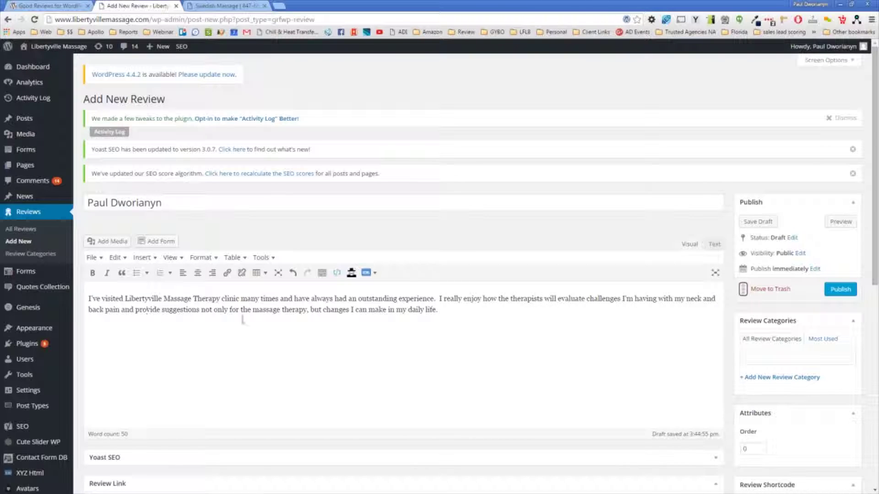
left_click(325, 310)
type("also")
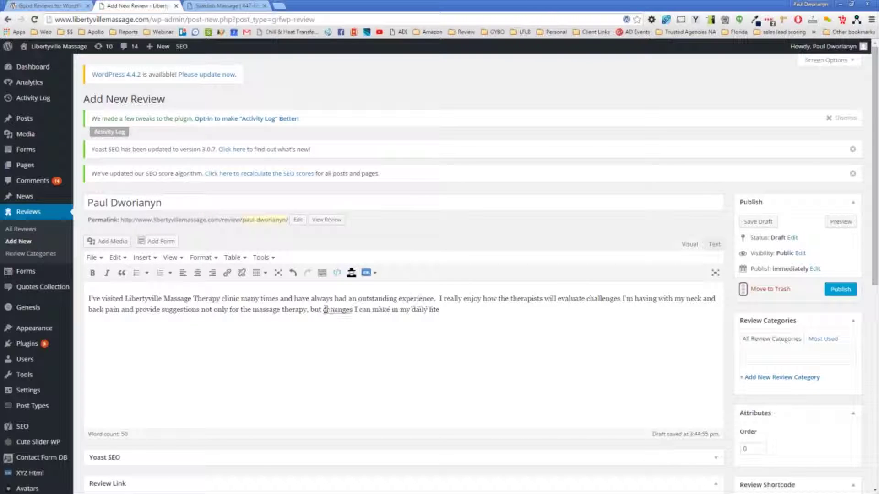
left_click(479, 308)
scroll(467, 249, "down", 4)
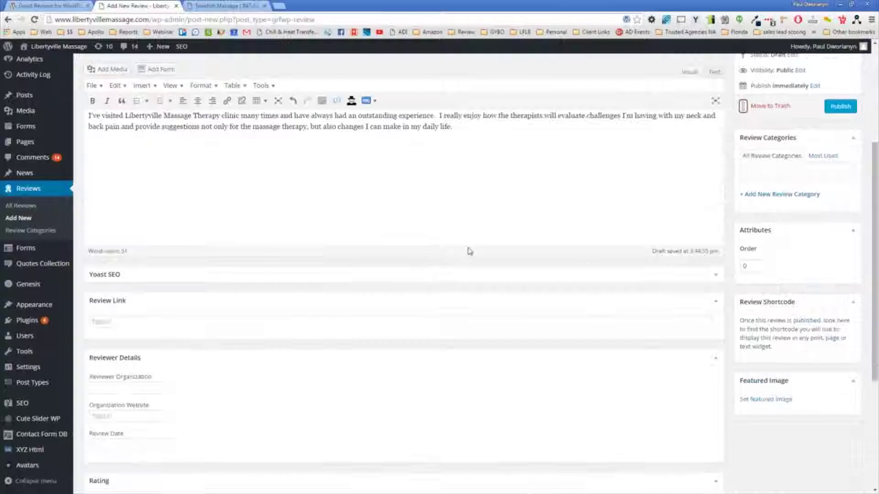
scroll(262, 209, "up", 2)
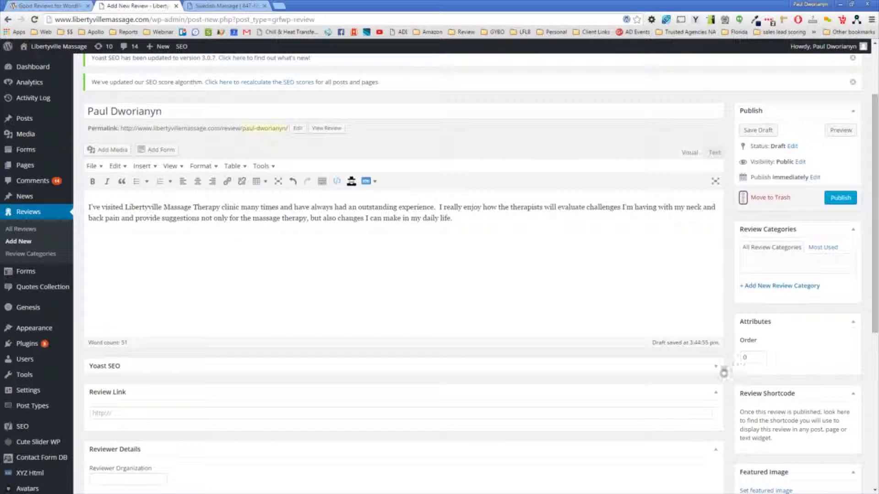
left_click(717, 369)
scroll(716, 279, "down", 4)
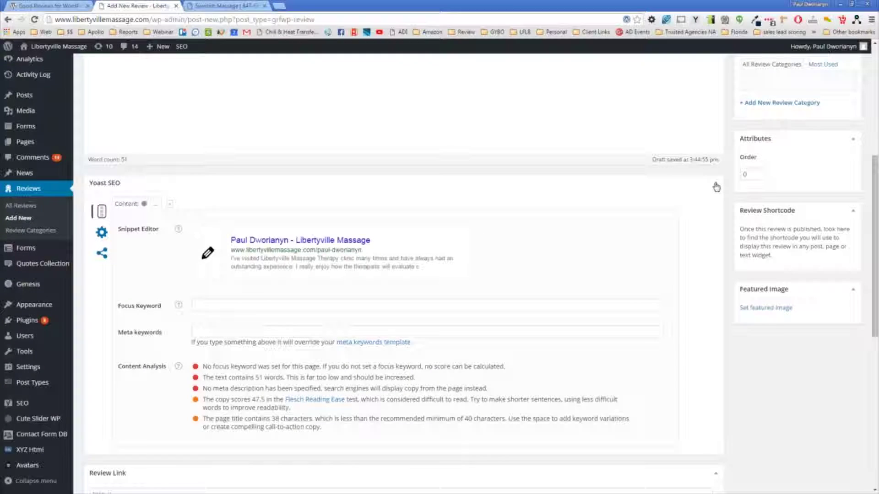
left_click(716, 185)
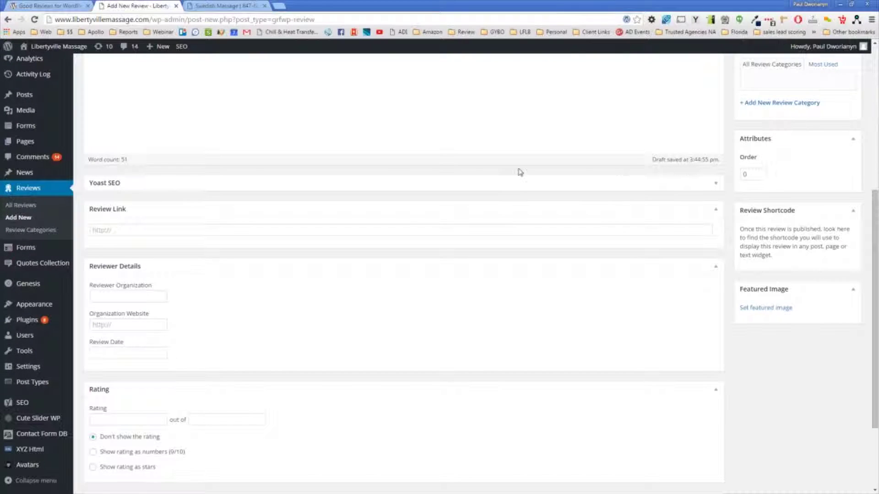
scroll(520, 173, "up", 6)
scroll(238, 246, "down", 4)
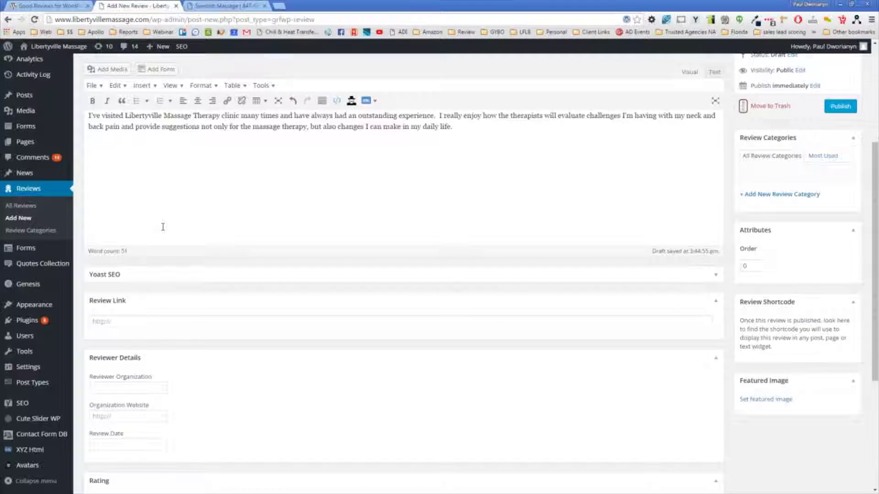
scroll(162, 227, "down", 2)
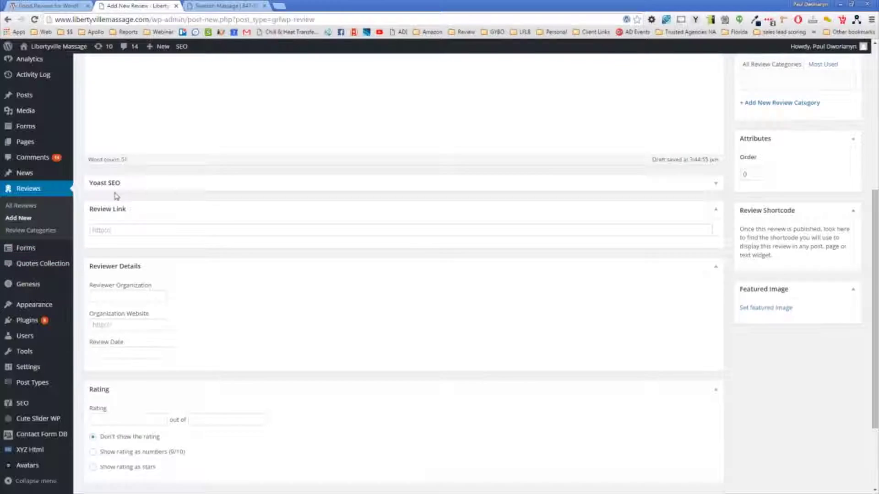
scroll(116, 201, "down", 2)
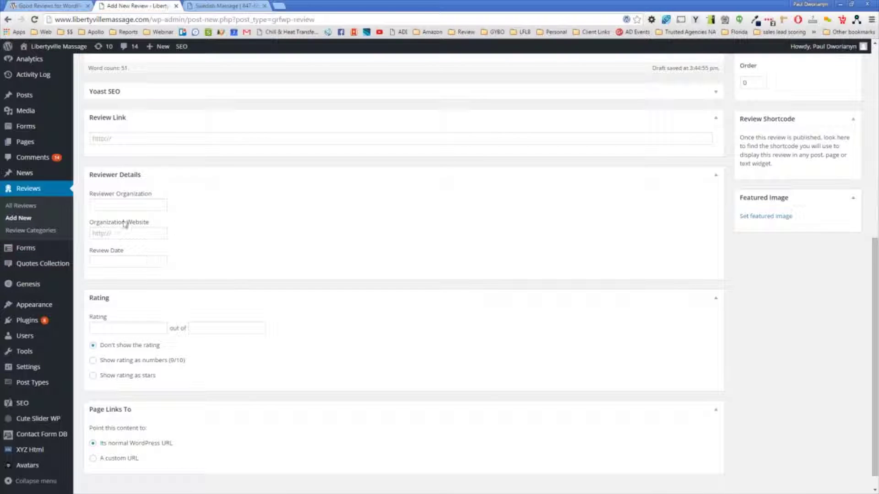
left_click(107, 204)
Step: Enter 3/3/2016 as the review's Review Date
left_click(114, 232)
left_click(118, 262)
left_click(108, 205)
left_click(116, 233)
left_click(113, 260)
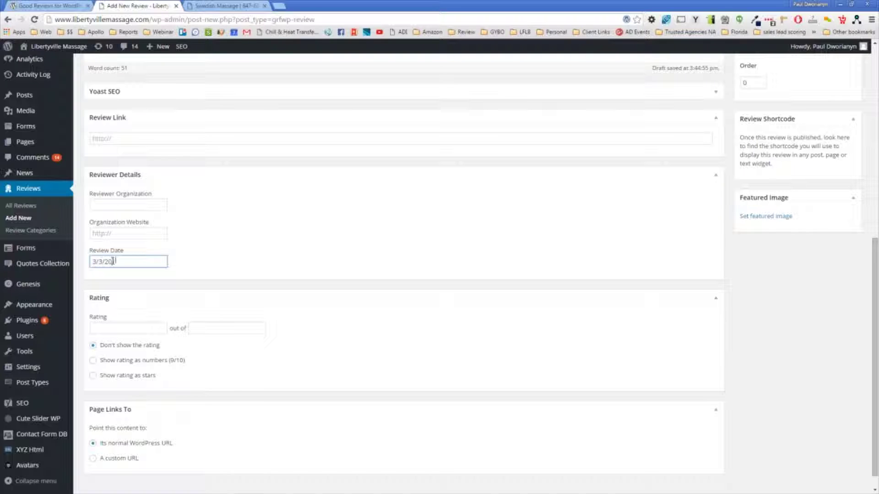
left_click(339, 271)
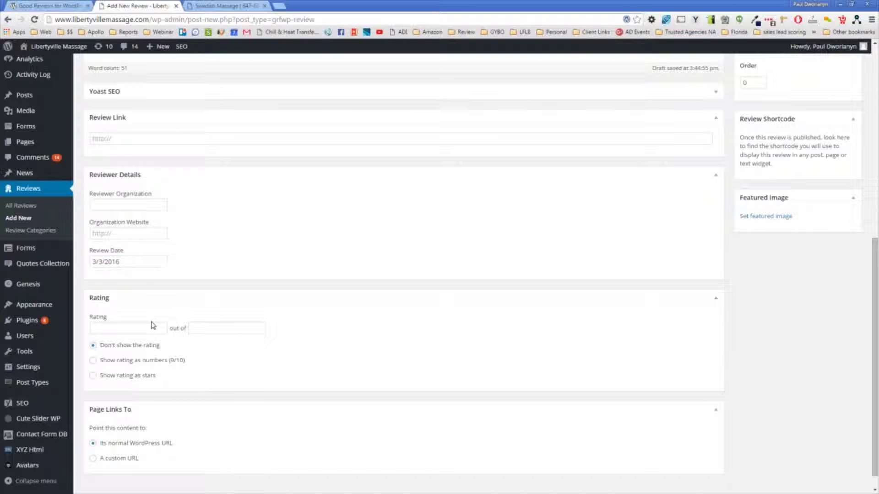
Step: Rate the review 5 out of 5 and show the rating as stars
left_click(148, 326)
key("Tab")
type("5")
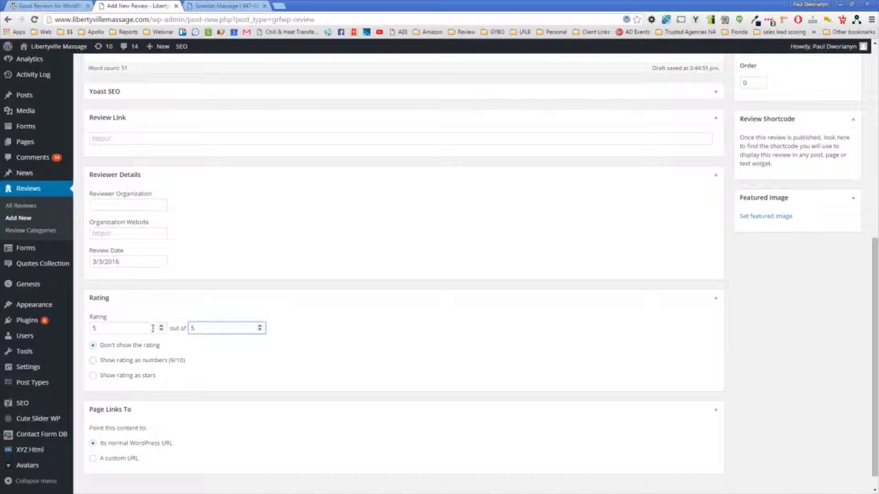
left_click(124, 376)
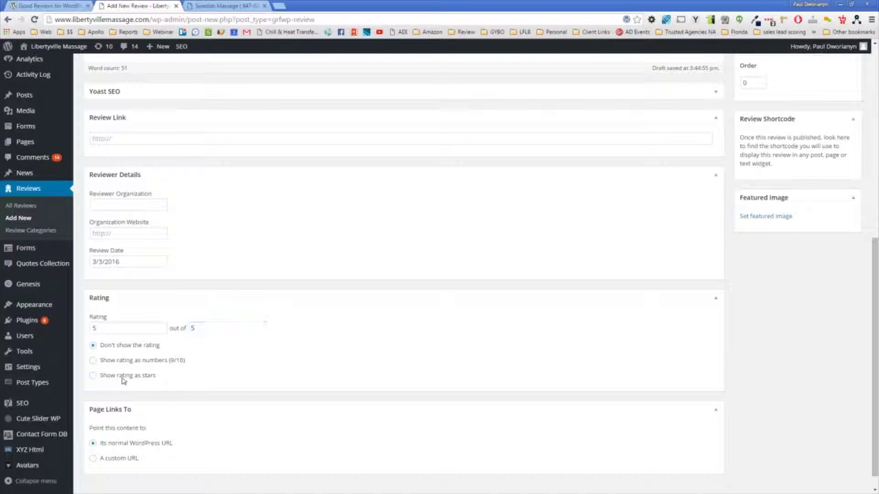
scroll(362, 345, "down", 1)
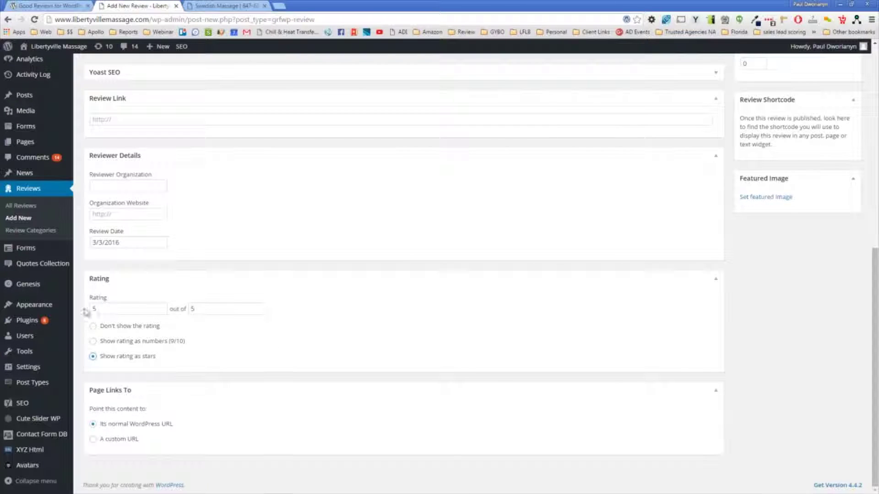
scroll(156, 257, "up", 8)
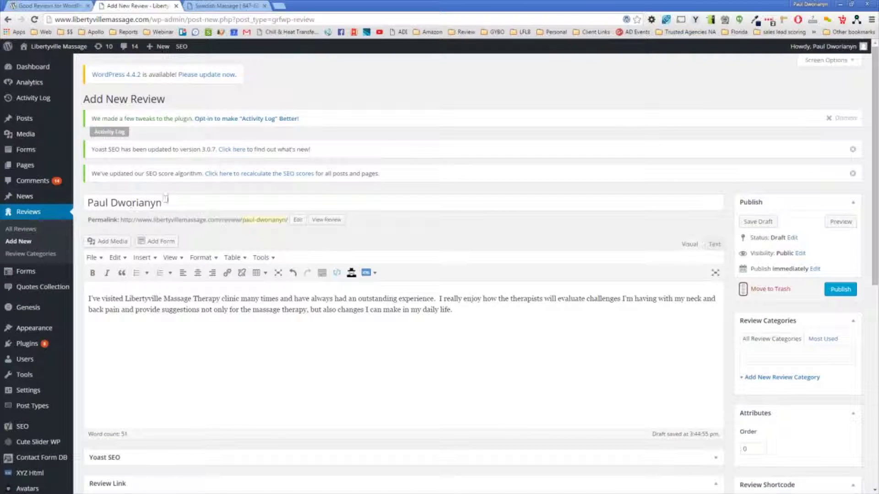
left_click_drag(165, 198, 50, 204)
triple_click(136, 298)
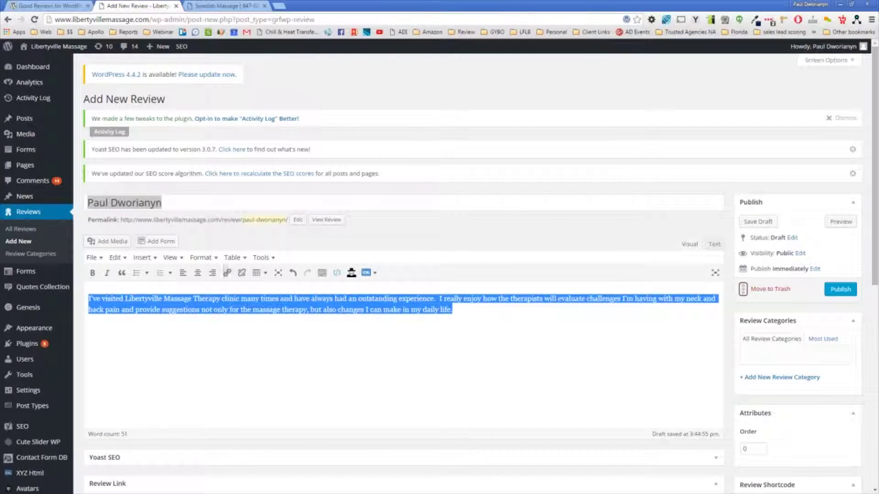
scroll(202, 224, "down", 8)
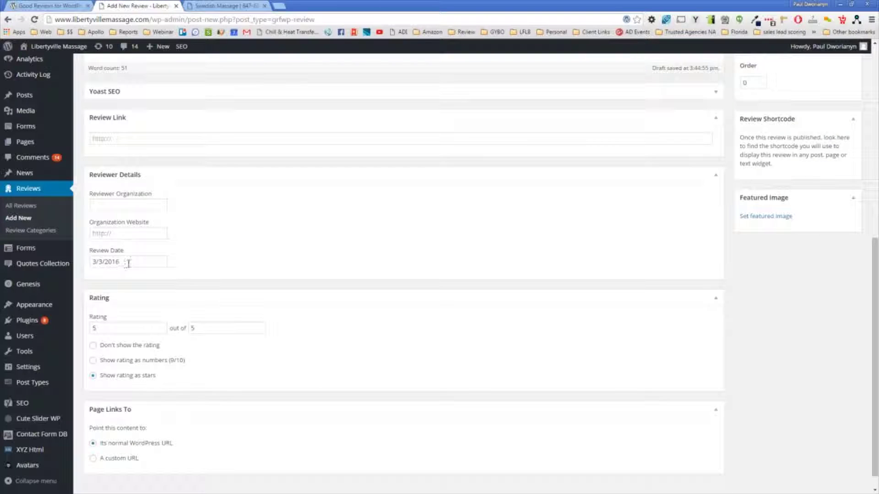
triple_click(129, 263)
scroll(257, 275, "down", 1)
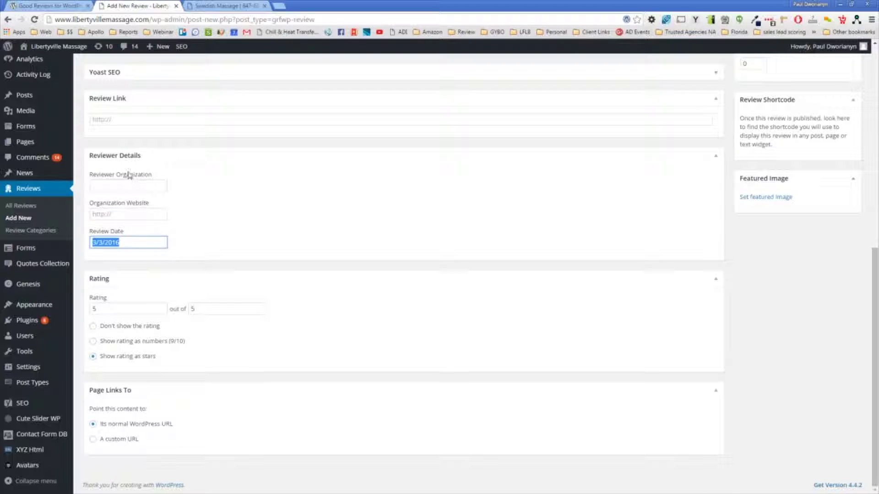
scroll(268, 329, "up", 4)
scroll(284, 288, "up", 4)
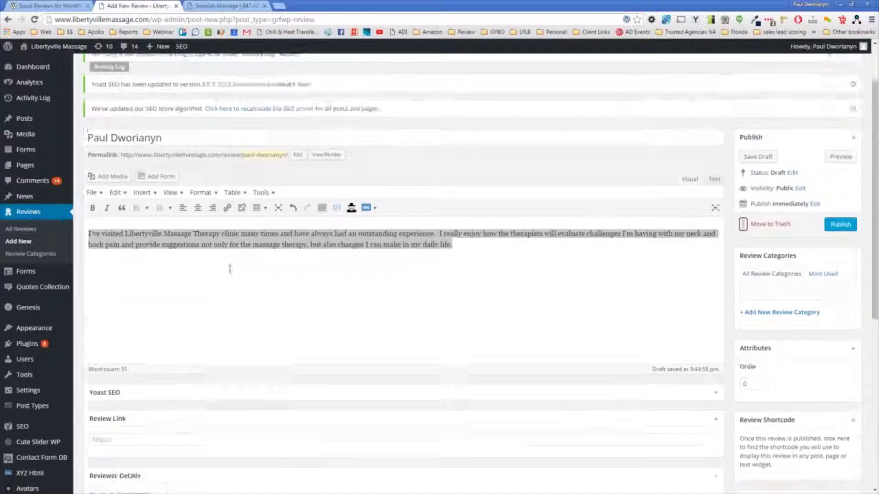
scroll(221, 262, "down", 3)
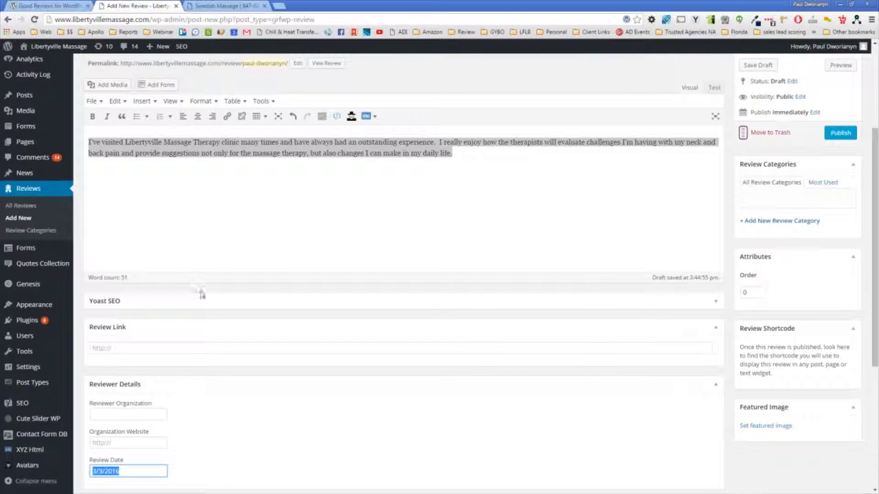
scroll(181, 225, "up", 4)
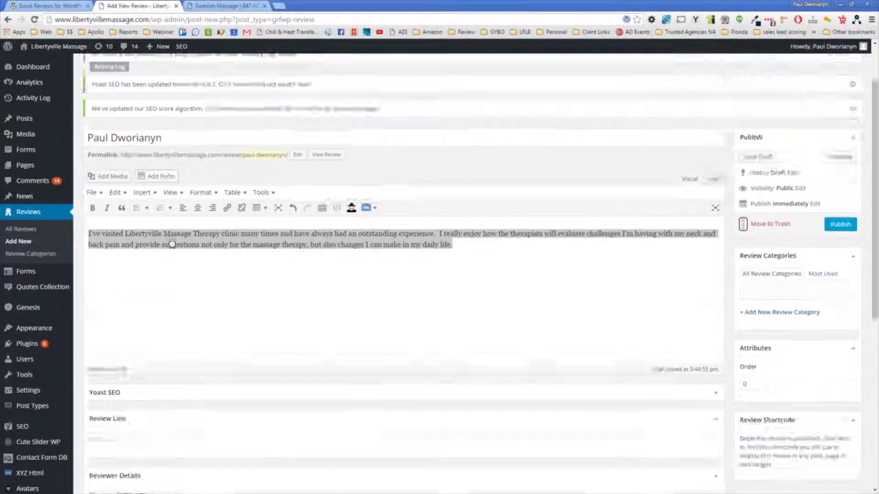
scroll(185, 307, "down", 2)
scroll(185, 307, "down", 8)
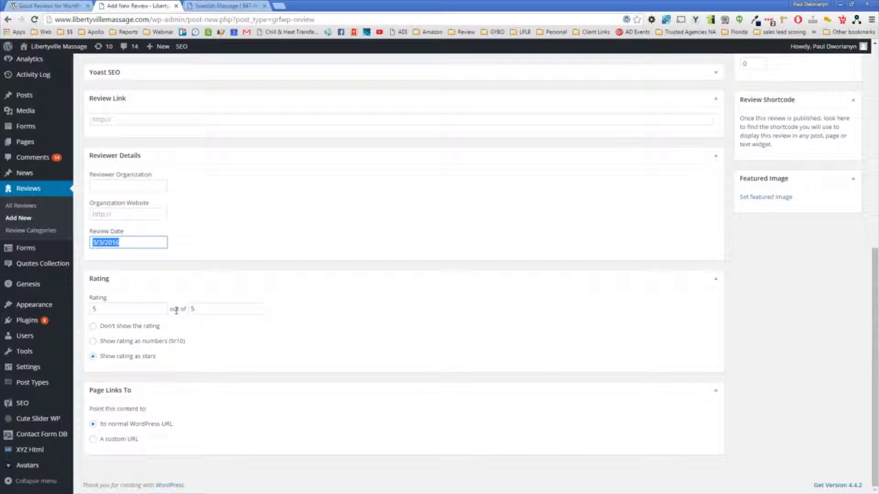
scroll(183, 302, "up", 9)
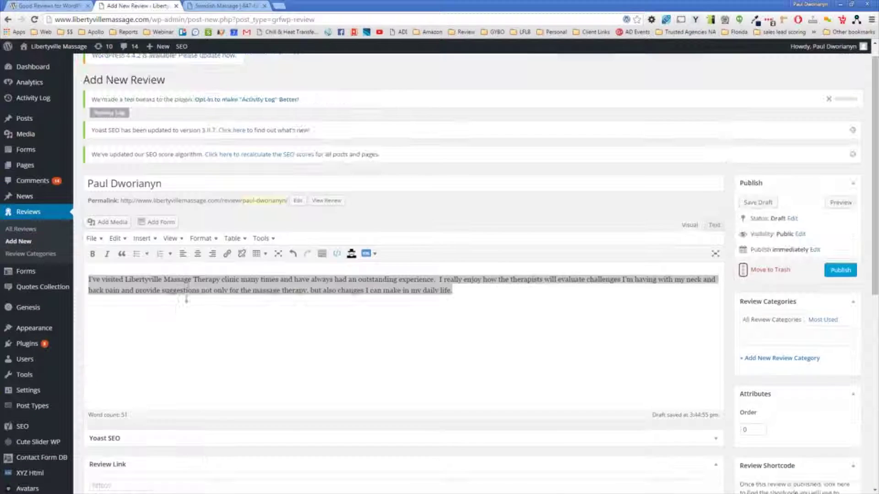
left_click(841, 271)
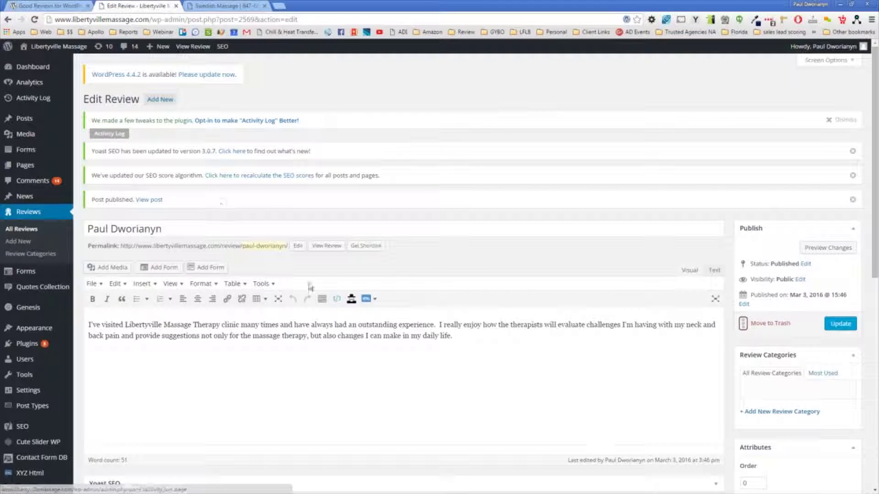
Step: Go to the live site's Swedish Massage page
left_click(224, 5)
mouse_move(280, 47)
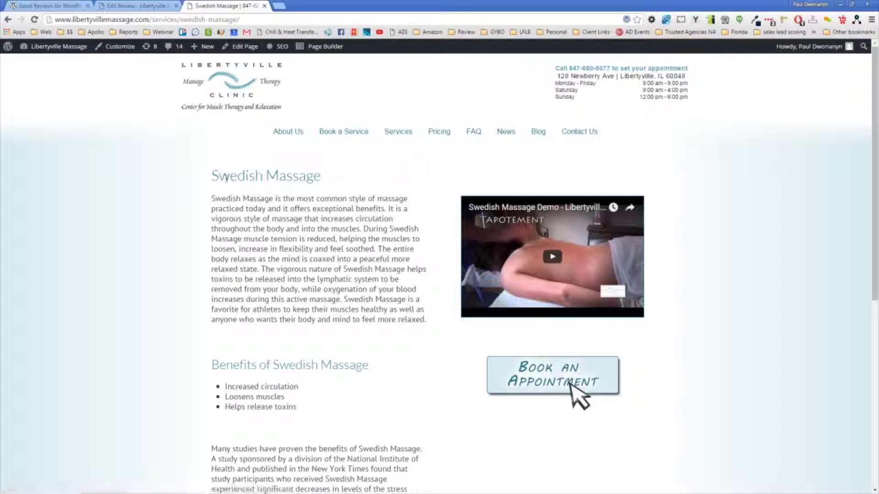
Step: Scroll the Swedish Massage page to the massage photo and Client Testimony box
scroll(443, 332, "down", 7)
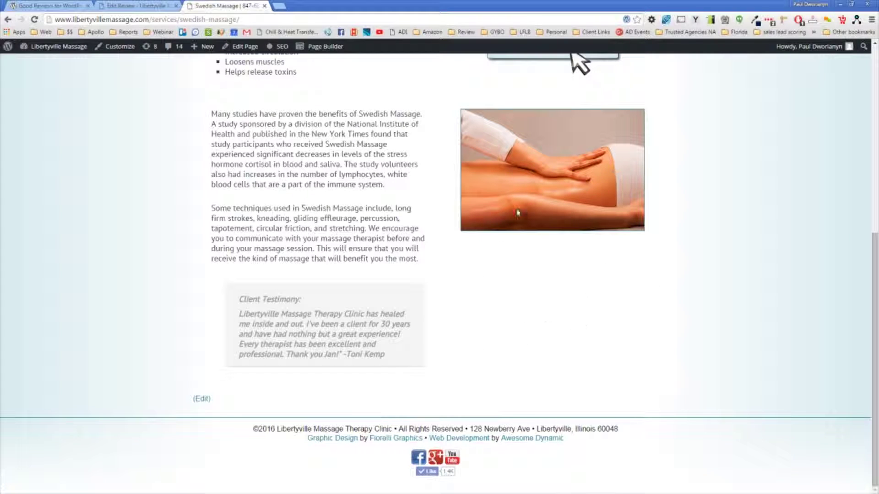
scroll(369, 137, "up", 6)
scroll(336, 71, "up", 1)
Step: Edit the page in Page Builder and drop a Good Reviews widget under the massage photo
left_click(325, 48)
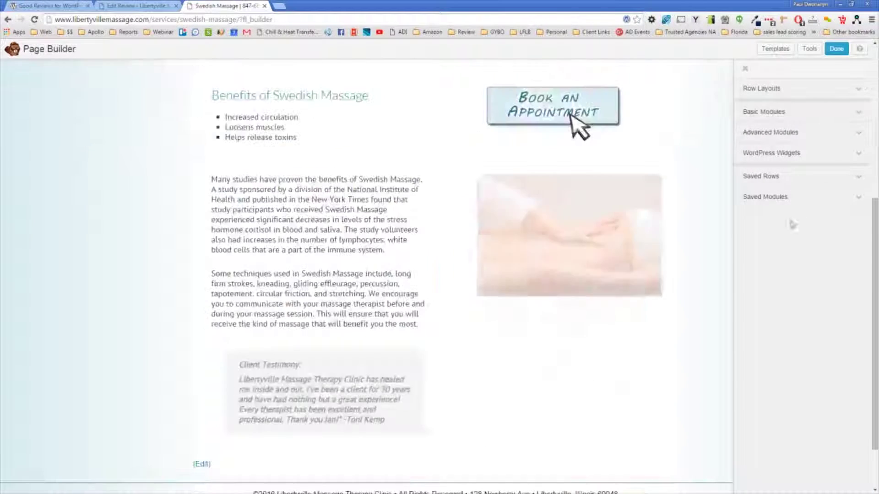
scroll(632, 219, "down", 1)
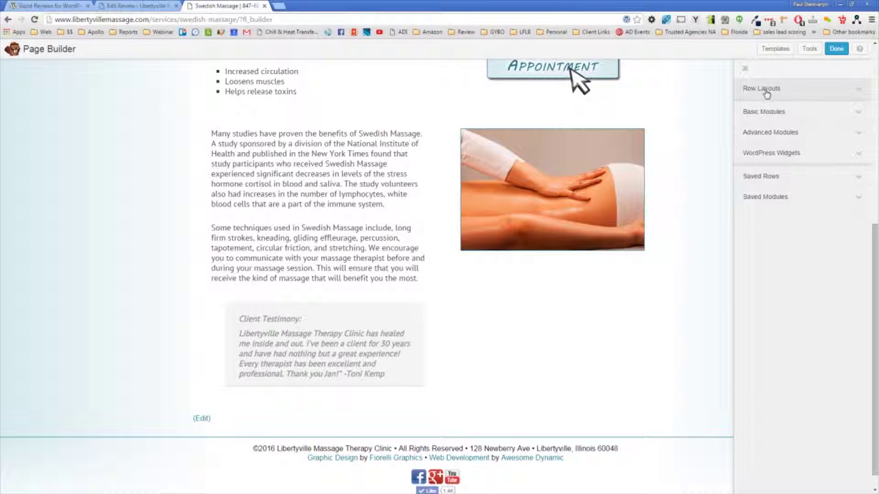
left_click(779, 153)
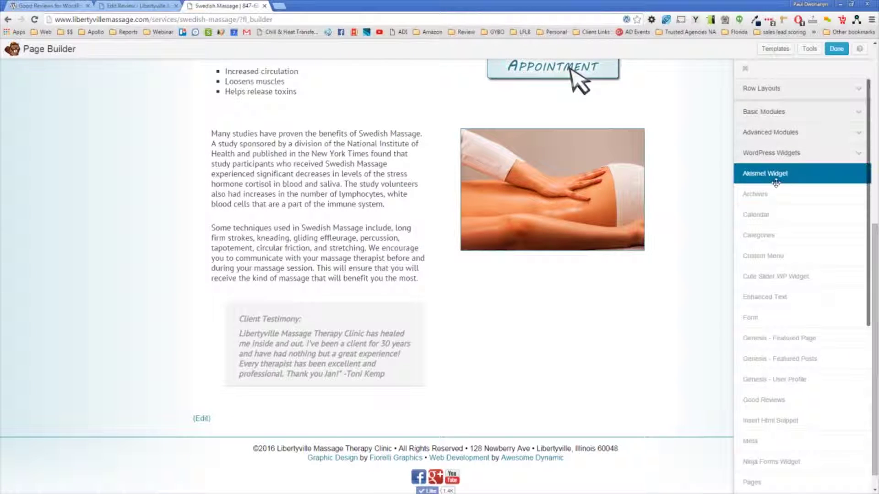
scroll(778, 334, "down", 1)
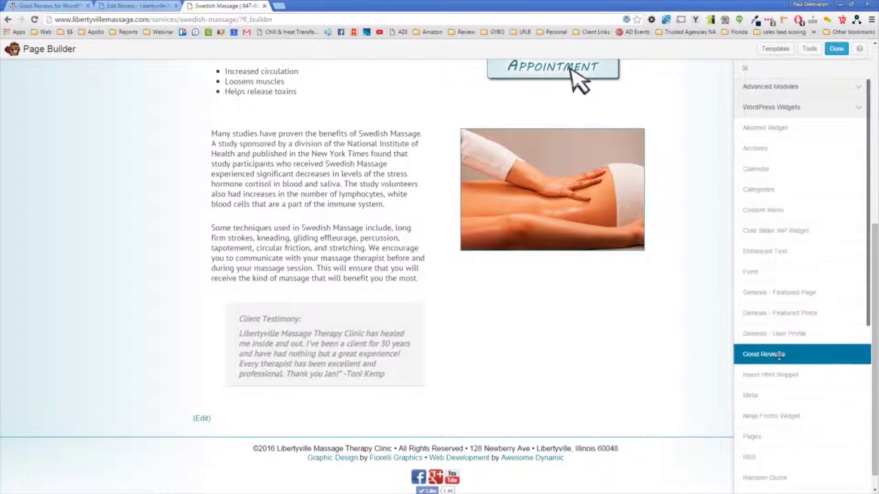
left_click_drag(778, 355, 543, 319)
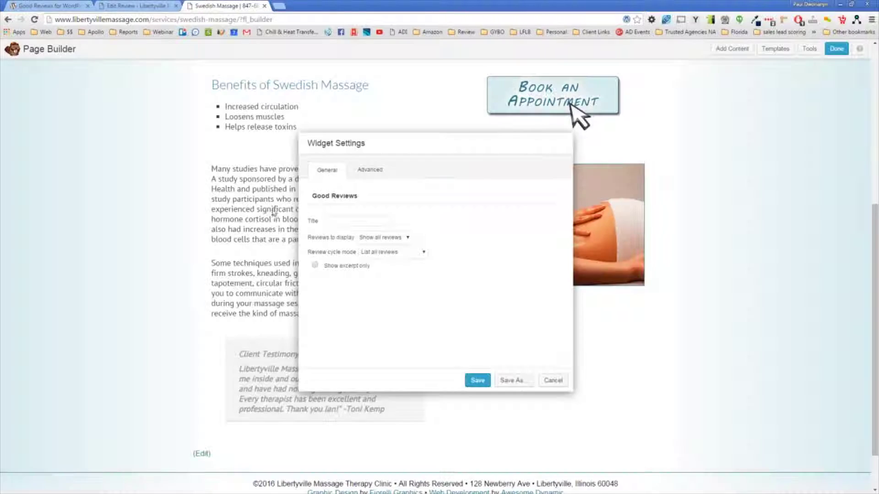
Step: Set 'Reviews to display' to only the new review and move the settings dialog aside
left_click(384, 239)
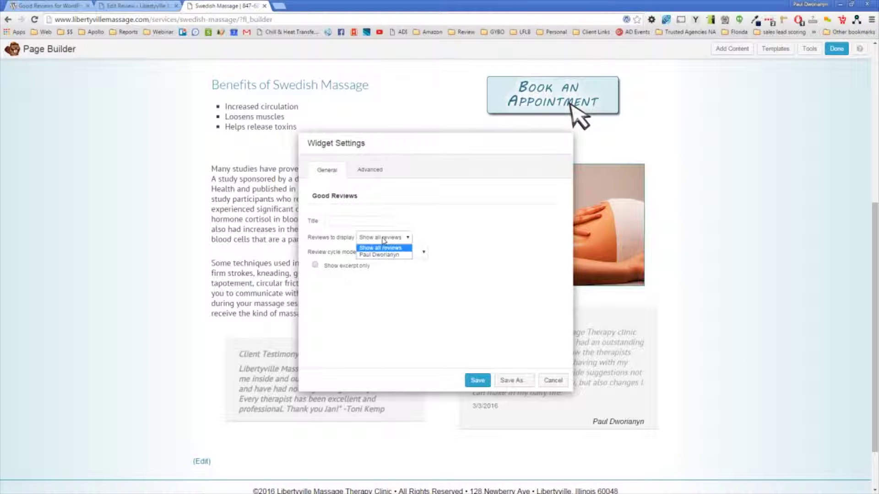
left_click(382, 256)
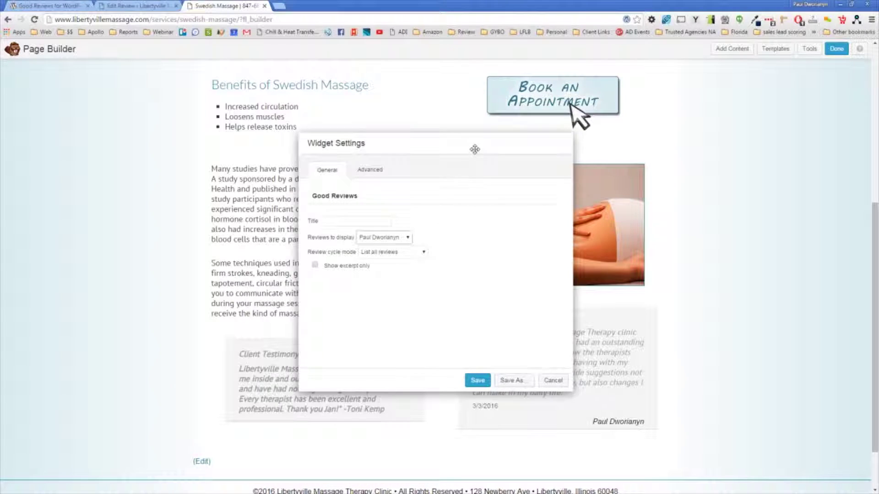
left_click_drag(473, 149, 309, 121)
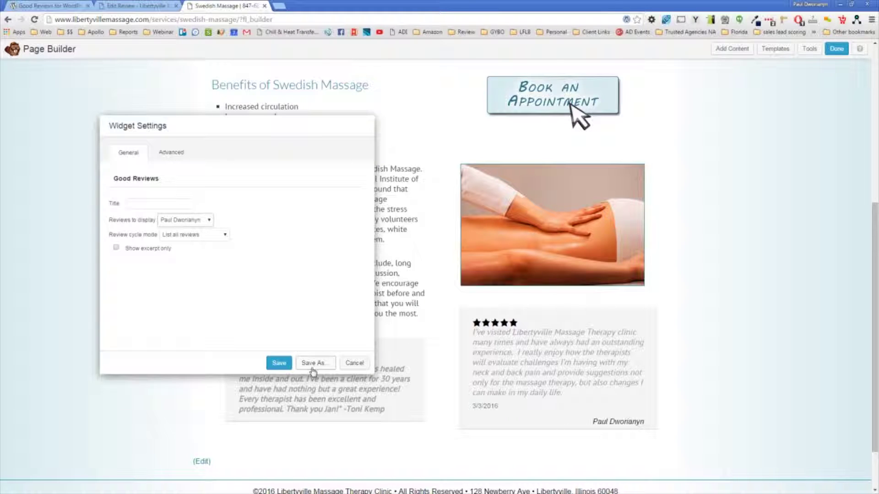
Step: Save the widget, publish the page changes, check the review, and open a new tab
left_click(277, 363)
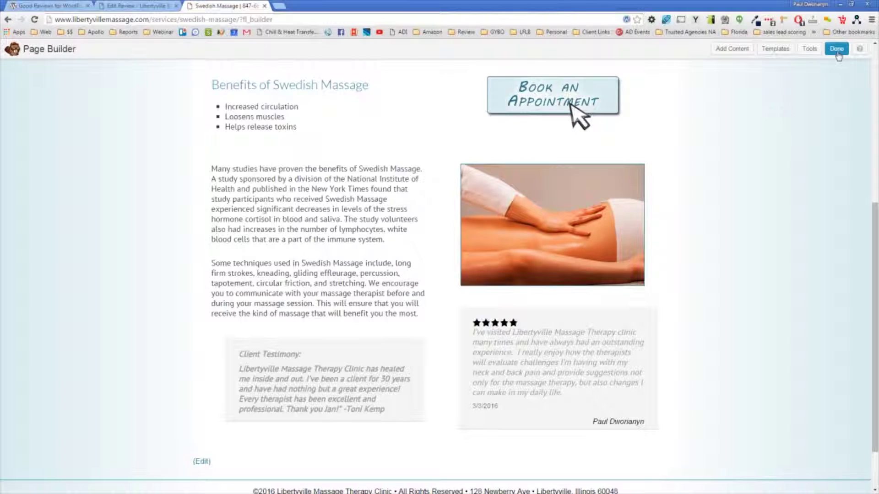
left_click(837, 51)
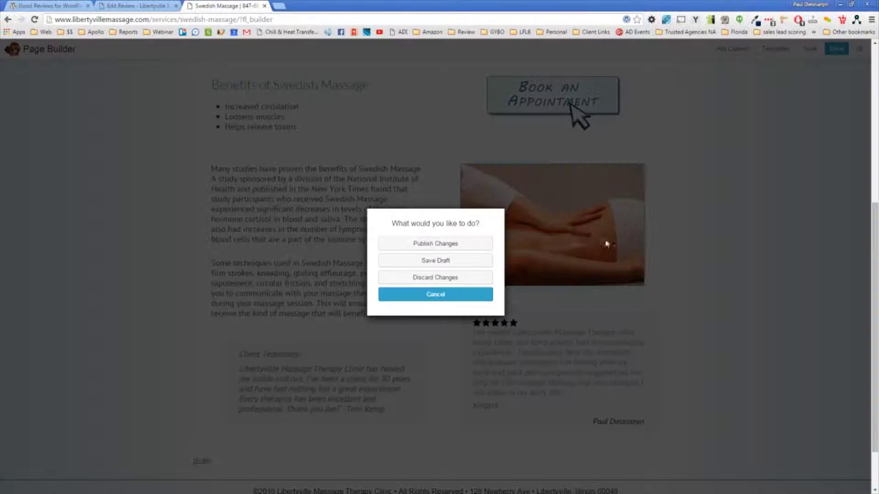
left_click(452, 248)
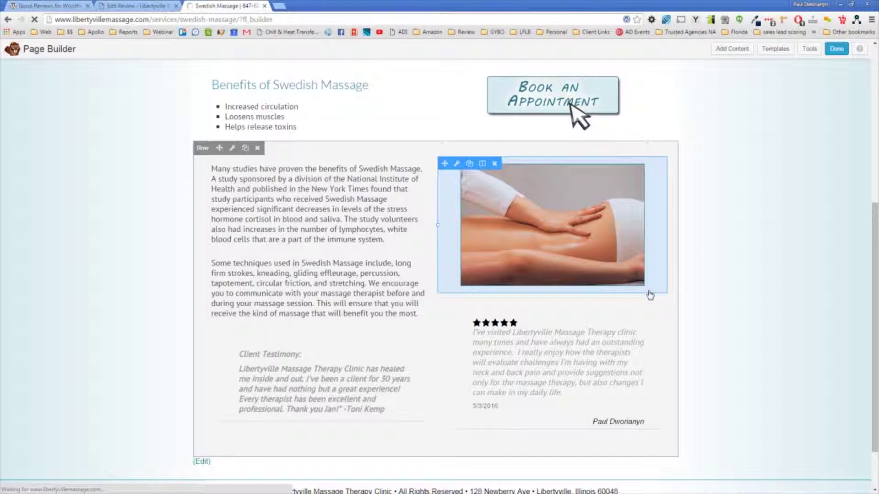
scroll(655, 302, "down", 5)
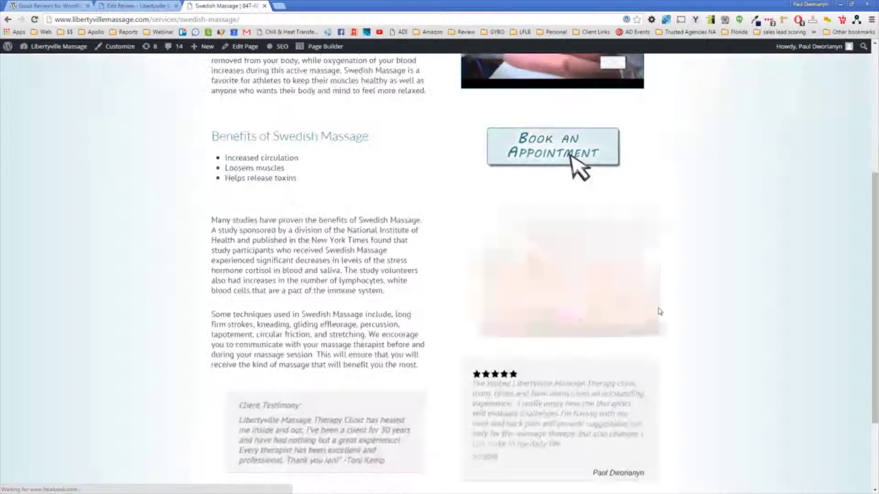
scroll(660, 312, "down", 3)
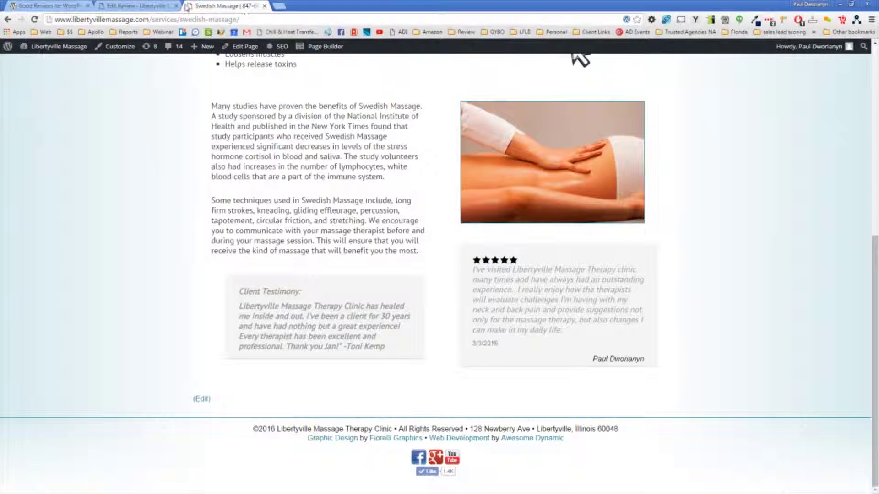
left_click(278, 5)
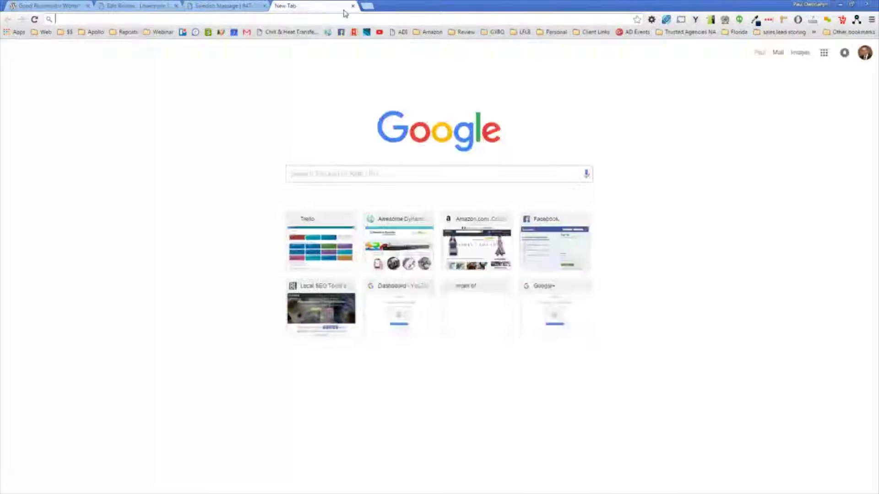
Step: Search 'rich snippets tool' and open Google's Structured Data Testing Tool in its own tab
type("rich")
key("Down")
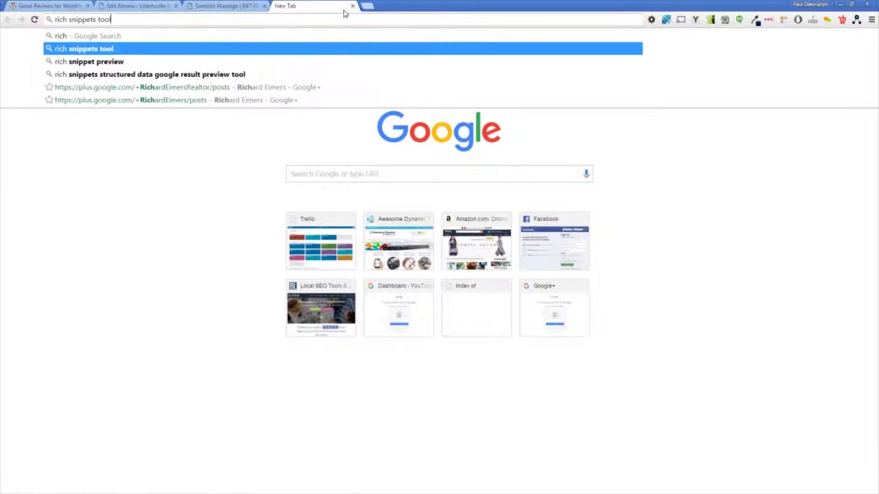
key("Return")
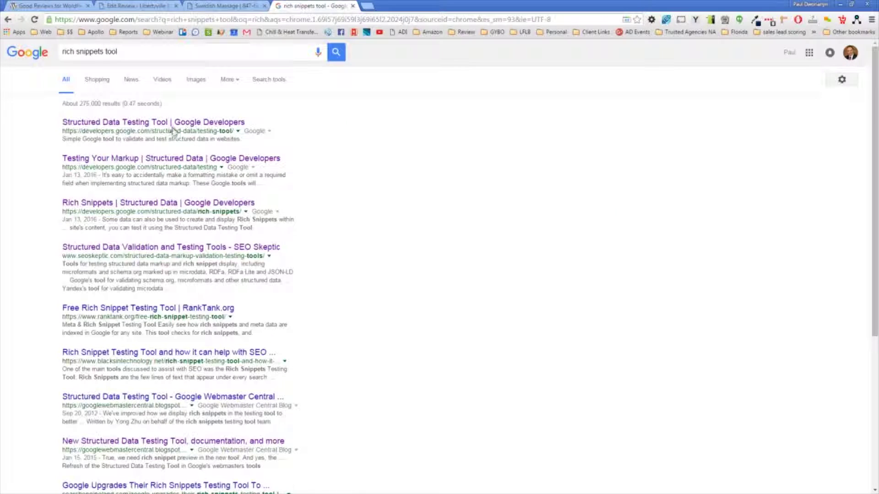
left_click(215, 123)
left_click(147, 6)
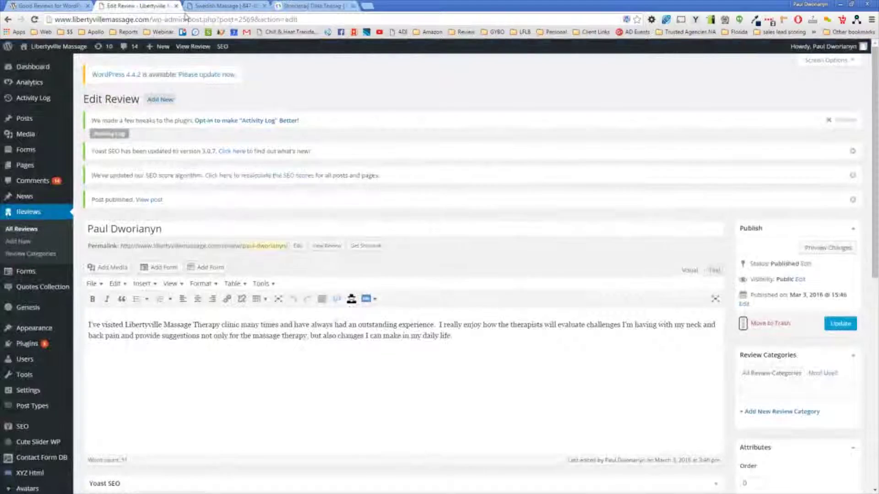
left_click(219, 6)
left_click(303, 6)
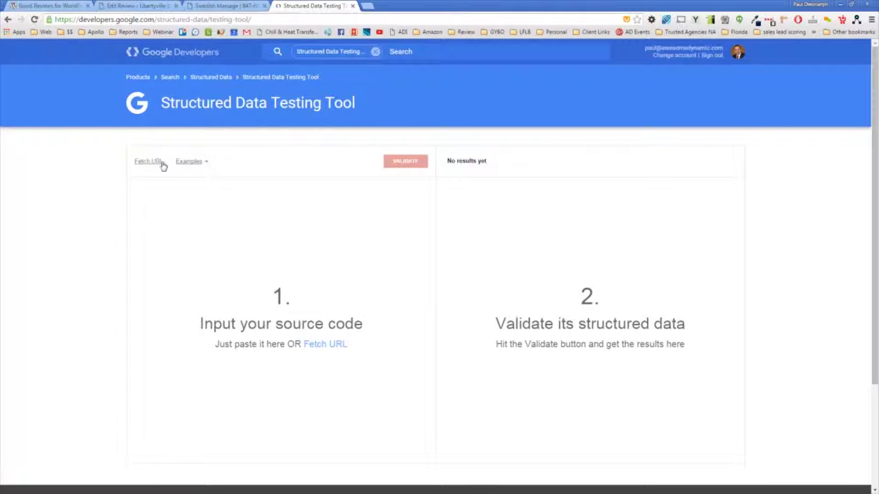
Step: Fetch and validate the Swedish Massage page URL in the testing tool
left_click(149, 162)
type("http://www.libertyvillemassage.com/services/swedish-massage/")
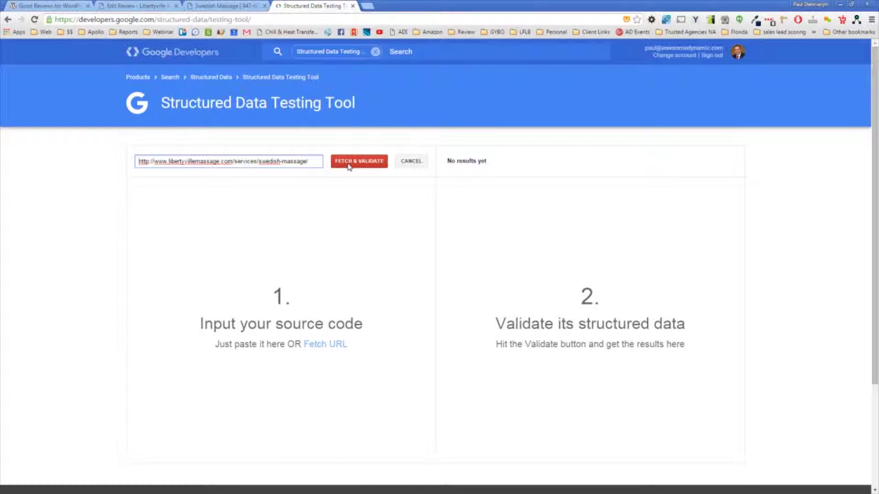
left_click(349, 161)
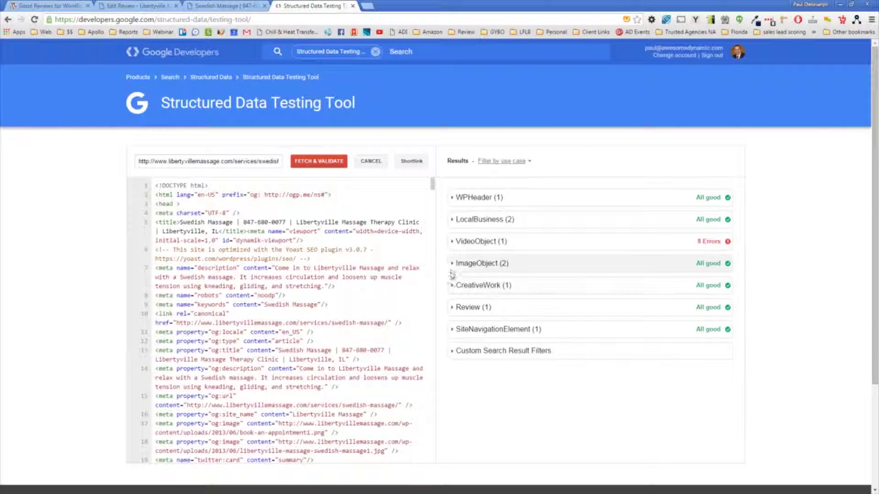
Step: Inspect the Review (1) result details, then go back to the Swedish Massage page
left_click(454, 309)
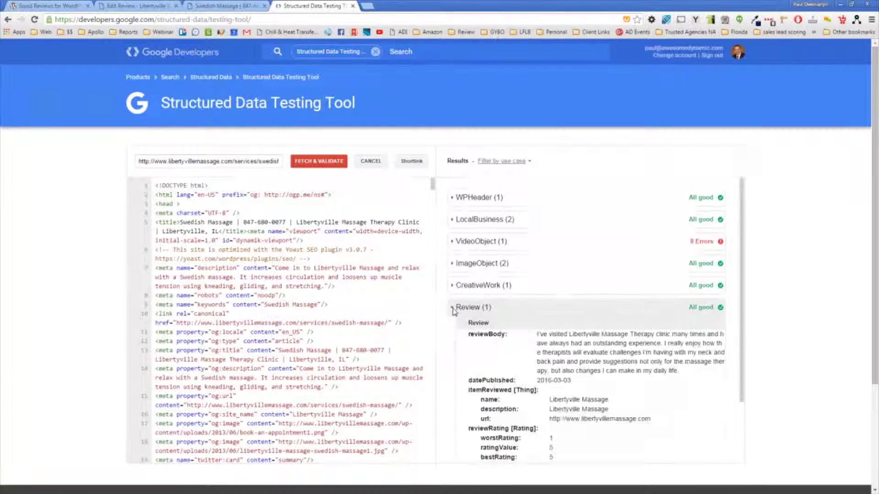
scroll(691, 316, "down", 1)
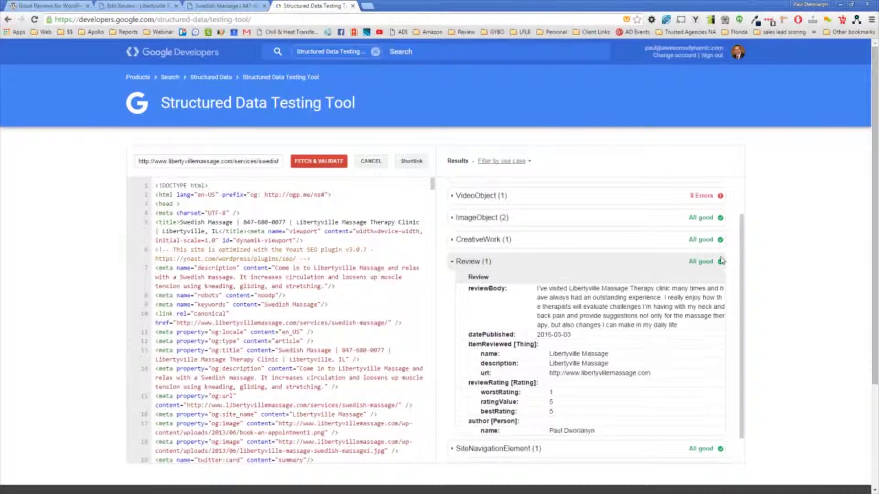
scroll(721, 270, "down", 2)
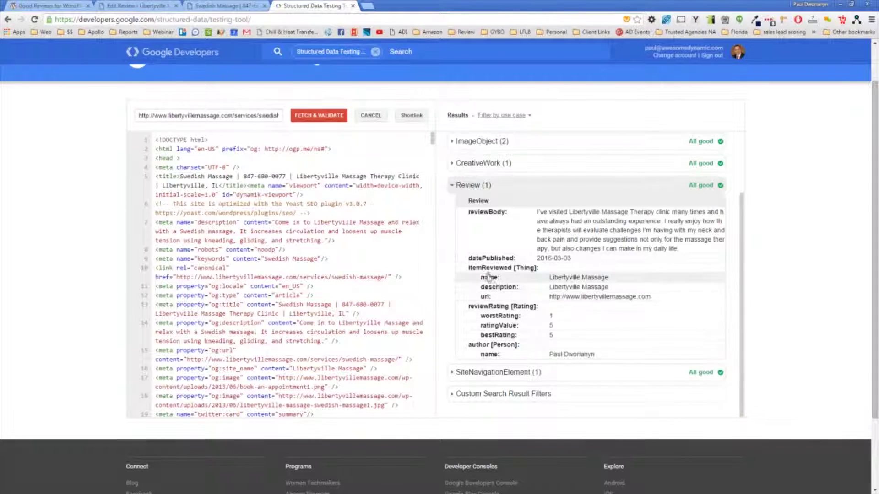
scroll(544, 324, "down", 1)
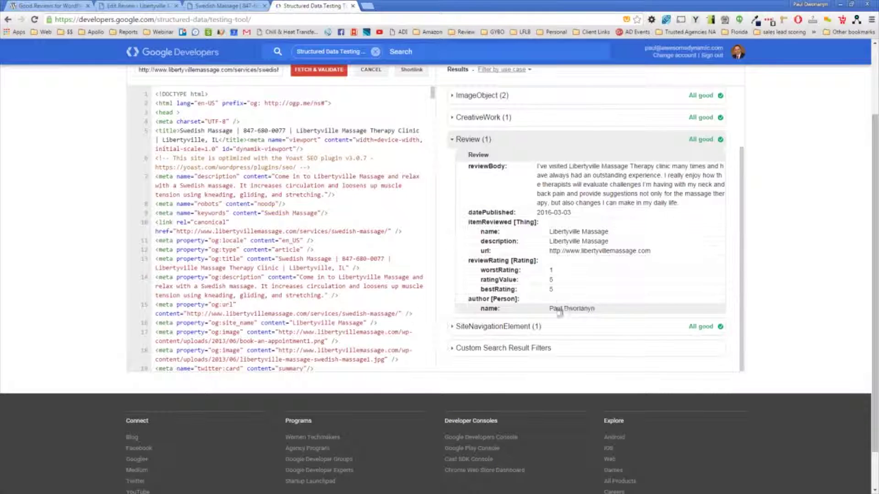
scroll(567, 311, "up", 4)
left_click(453, 308)
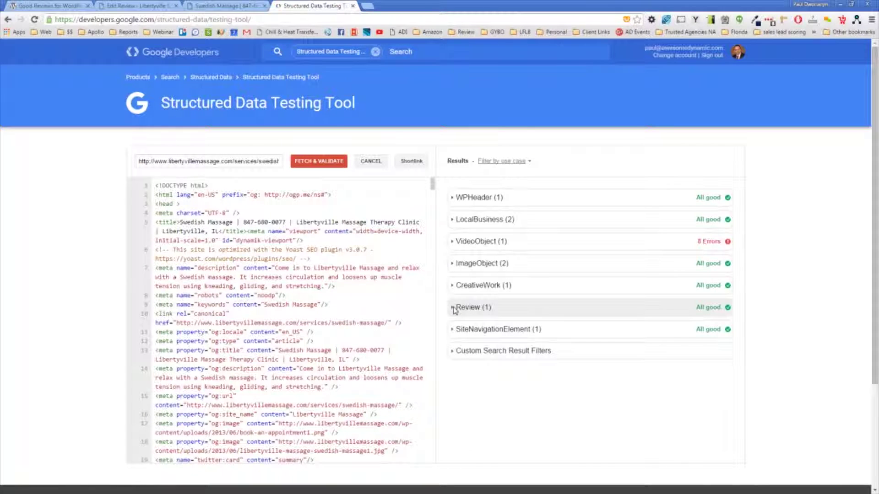
left_click(455, 310)
left_click(494, 312)
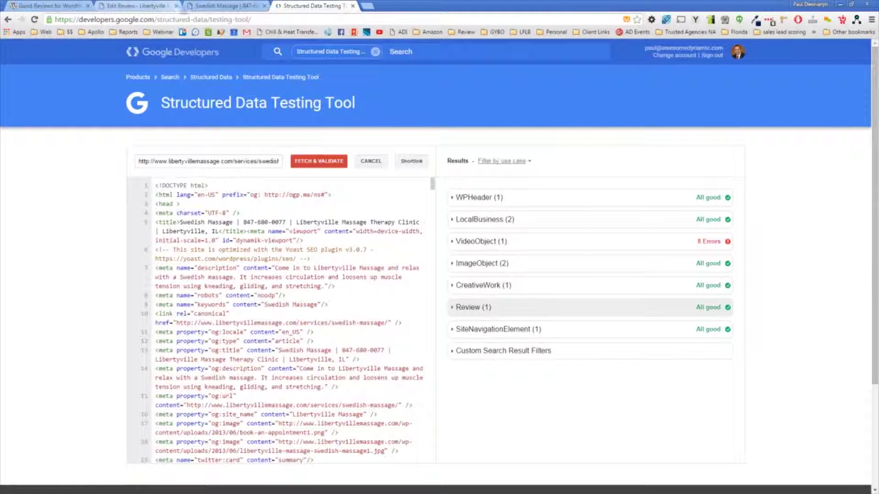
left_click(216, 6)
key("ctrl+c")
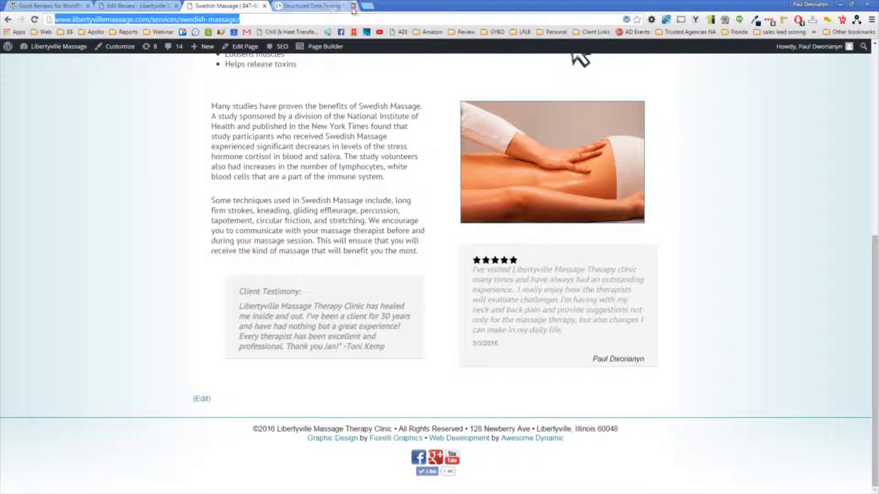
Step: Load google.com in a new tab and search for the pasted Swedish Massage page URL
left_click(367, 5)
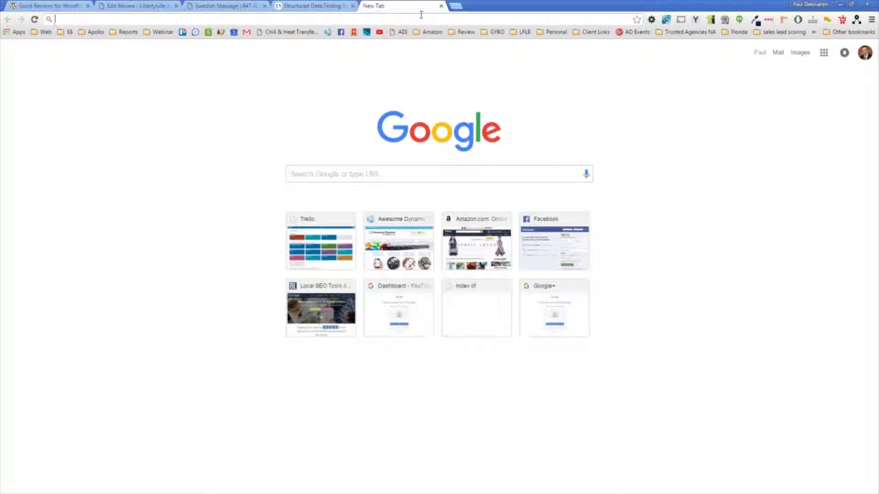
type("google.com")
key("Return")
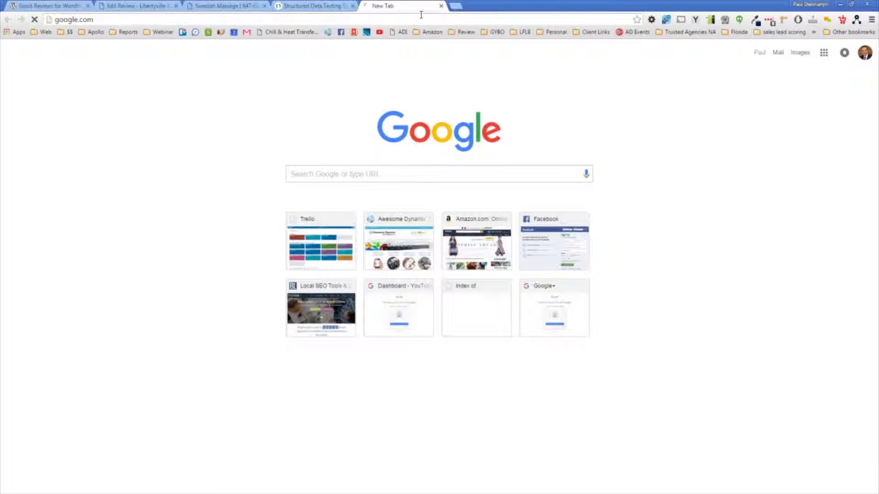
key("ctrl+v")
key("Return")
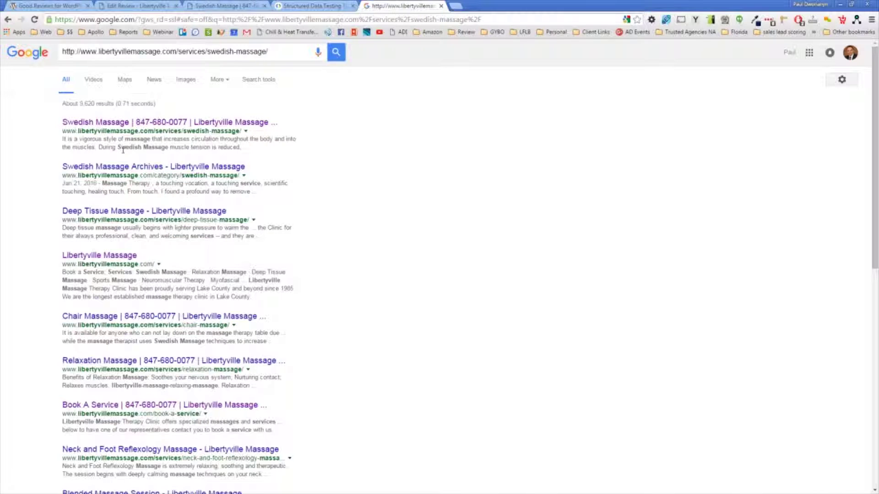
left_click(460, 9)
Step: Search Google for 'adrenal fatigue' and scroll through the results
type("ad")
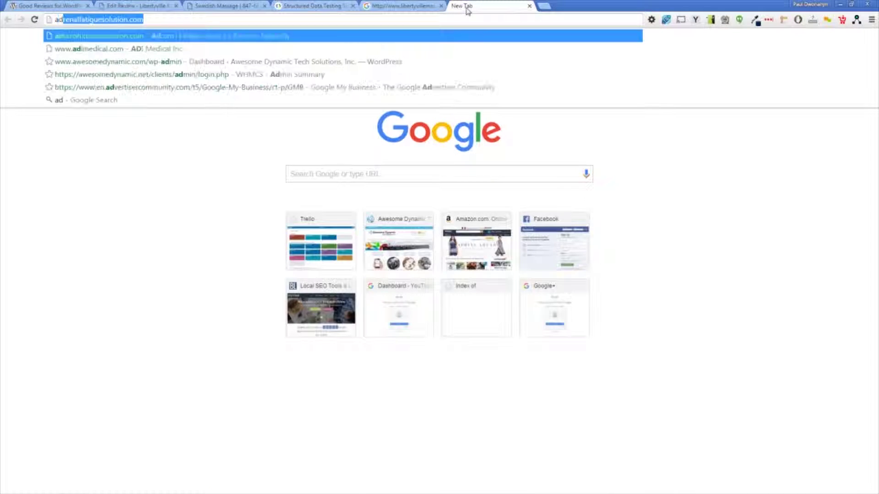
type("renal fatigue")
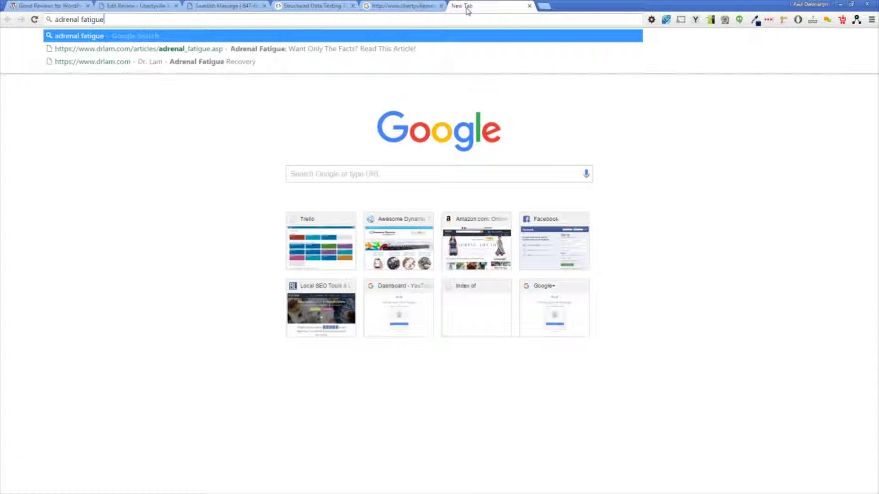
key("Return")
scroll(214, 184, "down", 3)
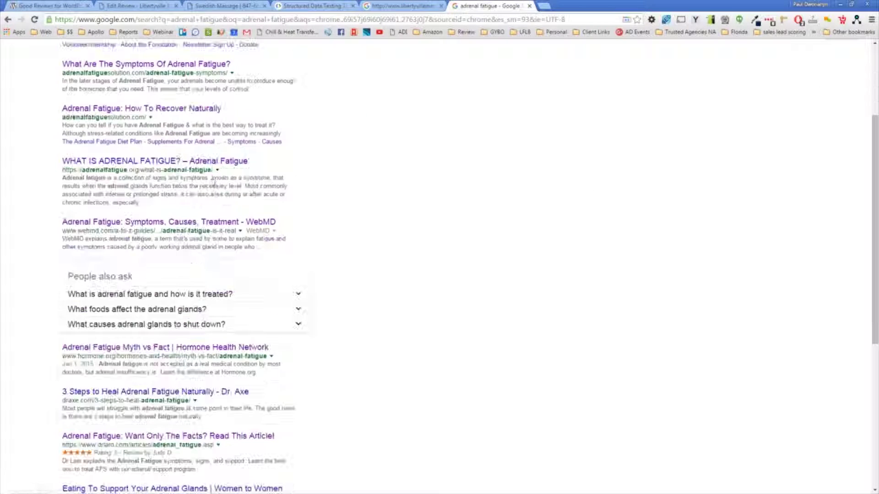
scroll(214, 184, "up", 3)
scroll(137, 220, "down", 6)
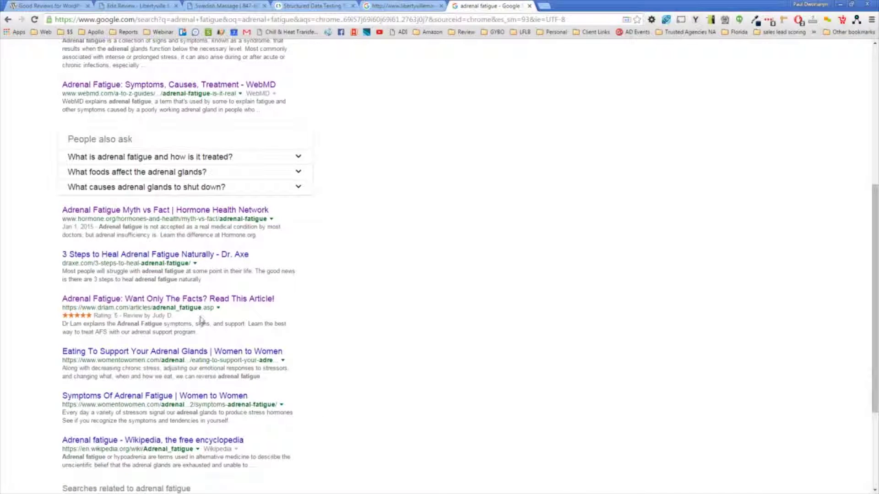
Step: Highlight the five-star rating line on the Dr Lam result, then review the results
left_click_drag(181, 321, 87, 323)
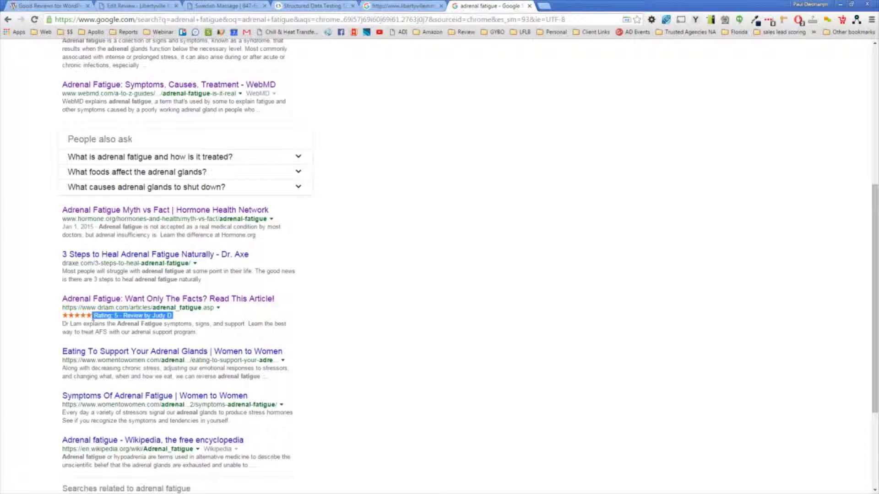
left_click(132, 322)
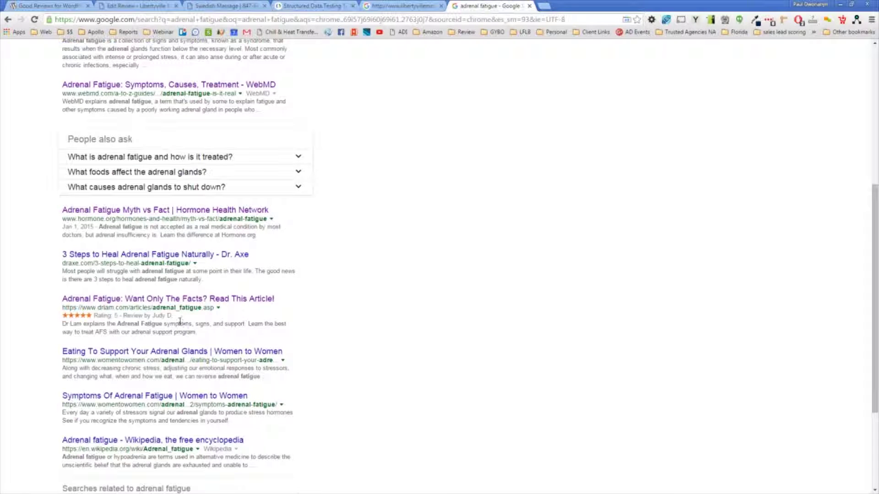
scroll(156, 323, "up", 6)
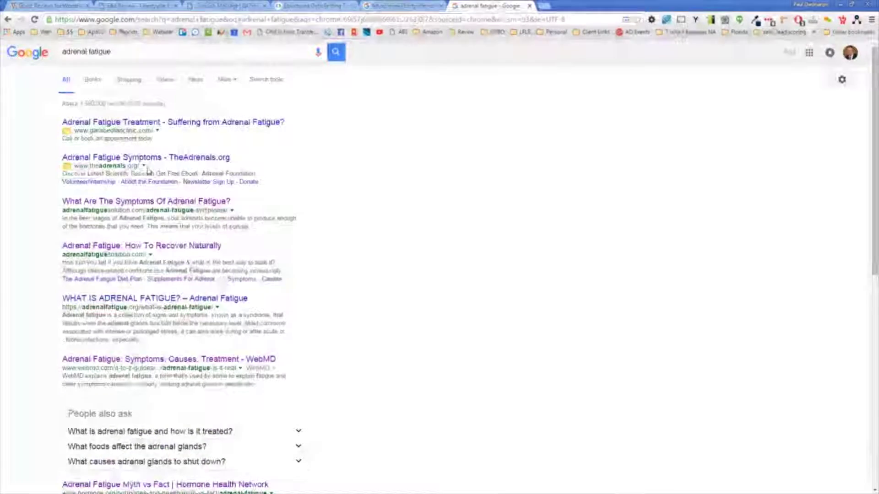
scroll(153, 400, "down", 3)
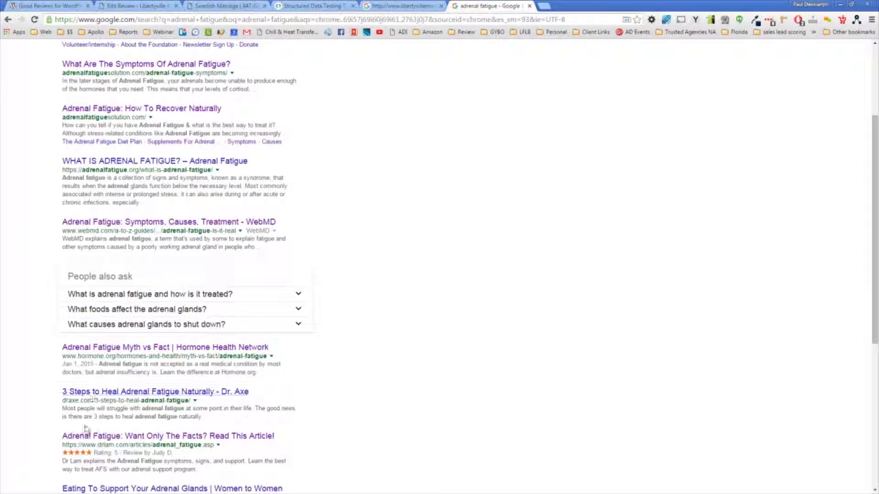
scroll(155, 173, "down", 2)
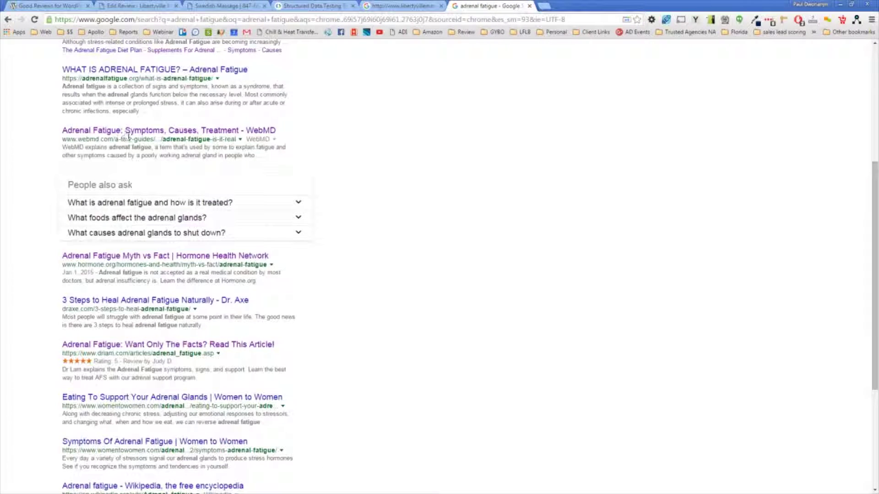